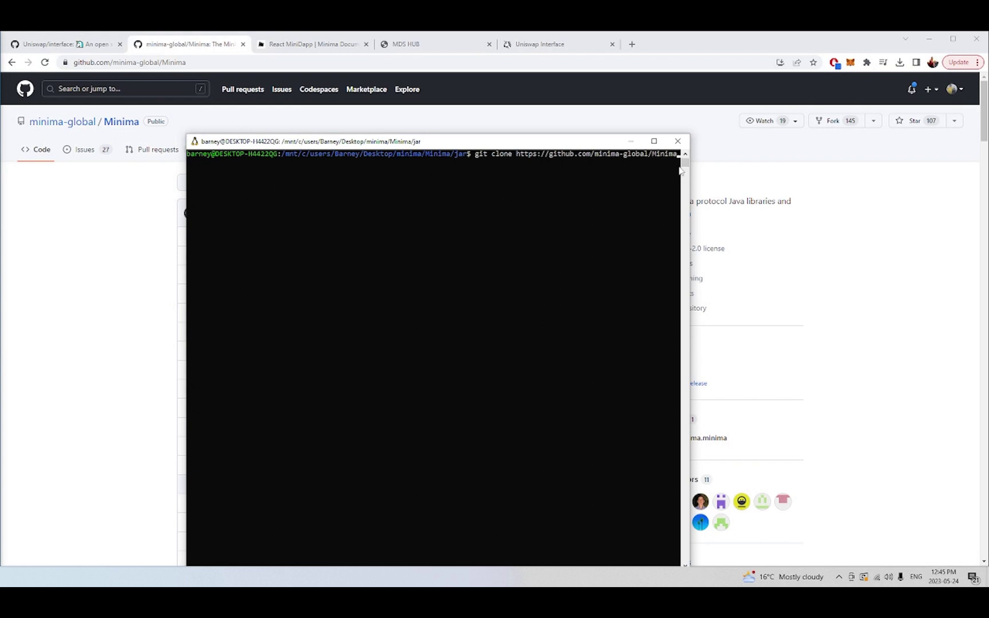
# - Widen the terminal window and clear the unfinished git clone command from the prompt
pyautogui.moveTo(690, 175); pyautogui.dragTo(768, 178)
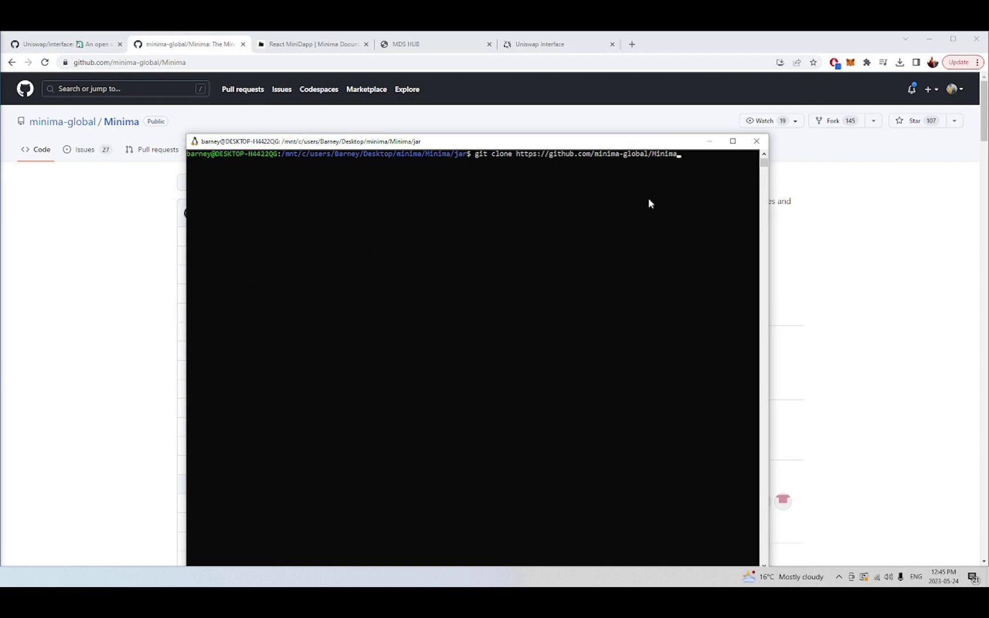
pyautogui.click(658, 203)
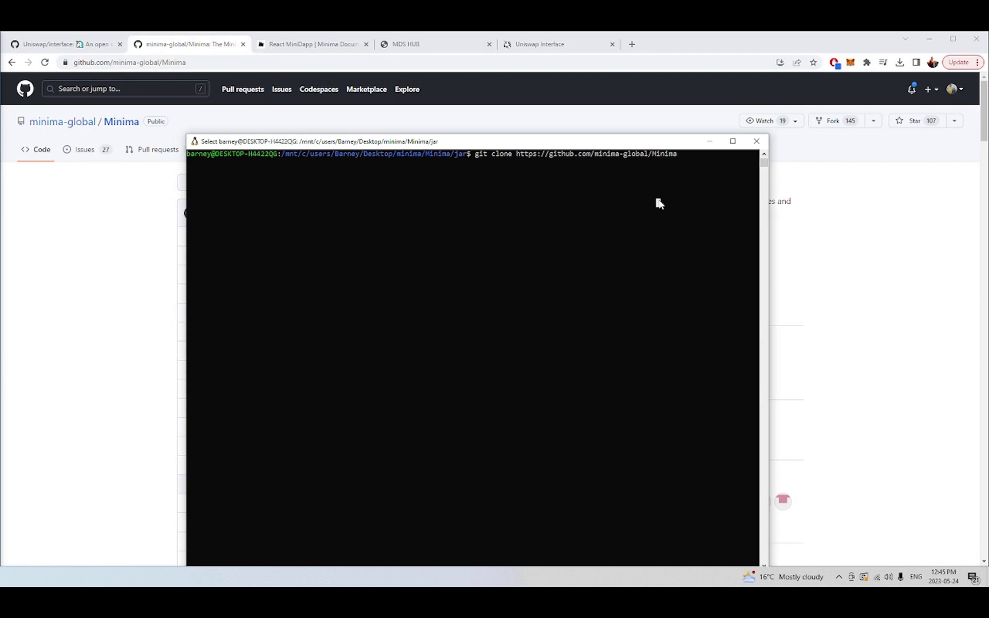
pyautogui.press('Escape')
pyautogui.press('BackSpace')
pyautogui.press('BackSpace')
pyautogui.press('BackSpace')
pyautogui.press('BackSpace')
pyautogui.press('BackSpace')
pyautogui.press('BackSpace')
pyautogui.press('BackSpace')
pyautogui.press('BackSpace')
pyautogui.press('BackSpace')
pyautogui.press('BackSpace')
pyautogui.press('BackSpace')
pyautogui.press('BackSpace')
pyautogui.press('BackSpace')
pyautogui.press('BackSpace')
pyautogui.press('BackSpace')
pyautogui.press('BackSpace')
pyautogui.press('BackSpace')
pyautogui.press('BackSpace')
pyautogui.press('BackSpace')
pyautogui.press('BackSpace')
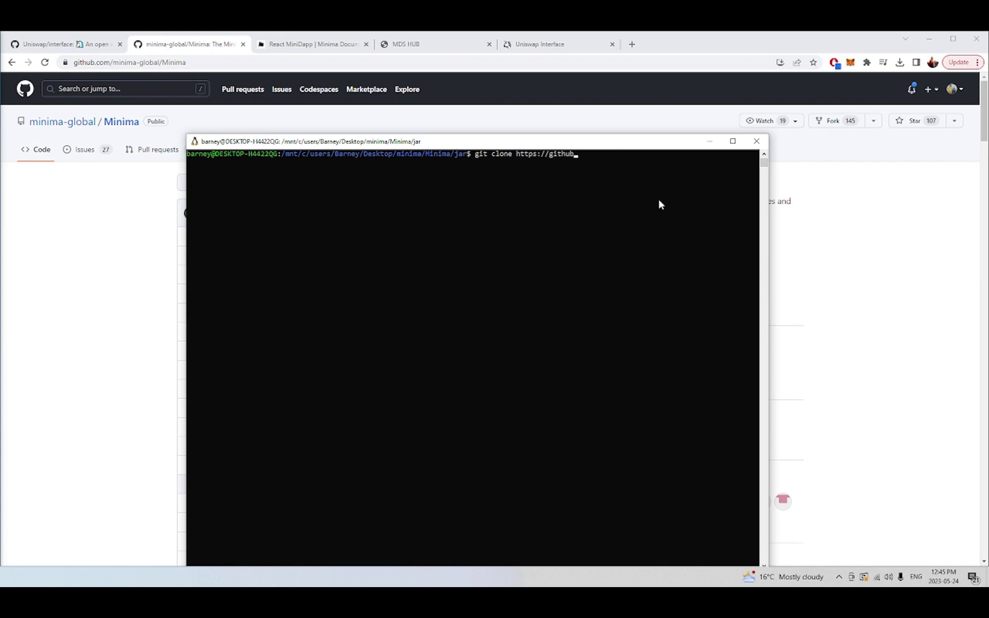
pyautogui.press('BackSpace')
pyautogui.press('BackSpace')
pyautogui.press('BackSpace')
pyautogui.press('BackSpace')
pyautogui.press('BackSpace')
pyautogui.press('BackSpace')
pyautogui.press('BackSpace')
pyautogui.press('BackSpace')
pyautogui.press('BackSpace')
pyautogui.press('BackSpace')
pyautogui.write('ls')
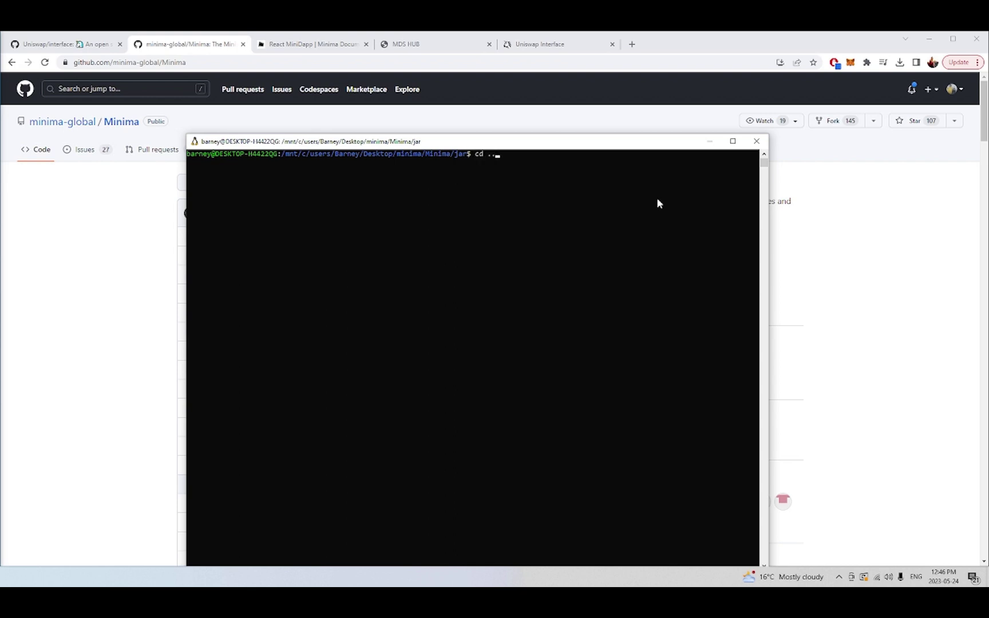
pyautogui.press('BackSpace')
pyautogui.press('BackSpace')
# - Start a Minima test node with "java -jar minima.jar -data minidata1 -basefolder minidata1 -test -genesis -server -mdsenable -rpcenable"
pyautogui.write('java -jar minima.jar -data minidata1 -basefolder minidata1 -test -genesis -server -mdsenable -rpcenable')
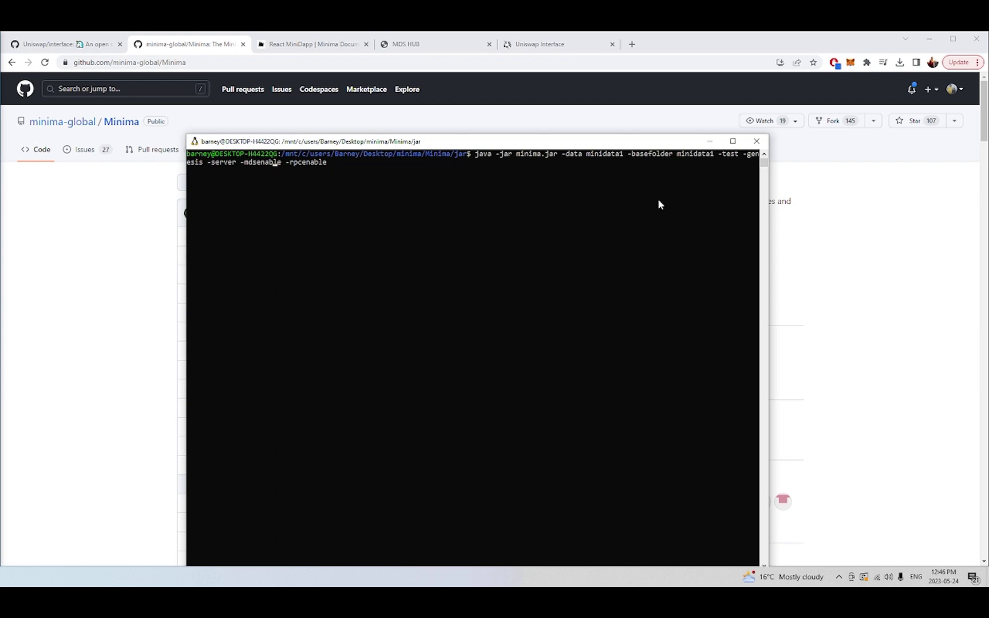
pyautogui.press('Left')
pyautogui.press('Left')
pyautogui.press('Left')
pyautogui.press('Left')
pyautogui.press('Left')
pyautogui.press('Left')
pyautogui.press('Left')
pyautogui.press('Left')
pyautogui.press('Left')
pyautogui.press('Left')
pyautogui.press('Left')
pyautogui.press('Left')
pyautogui.press('Left')
pyautogui.press('Left')
pyautogui.press('Left')
pyautogui.press('Left')
pyautogui.press('Left')
pyautogui.press('Left')
pyautogui.press('Right')
pyautogui.press('Right')
pyautogui.press('Right')
pyautogui.press('Right')
pyautogui.press('Right')
pyautogui.press('Right')
pyautogui.press('Right')
pyautogui.press('Right')
pyautogui.press('Right')
pyautogui.press('Right')
pyautogui.press('Right')
pyautogui.press('Return')
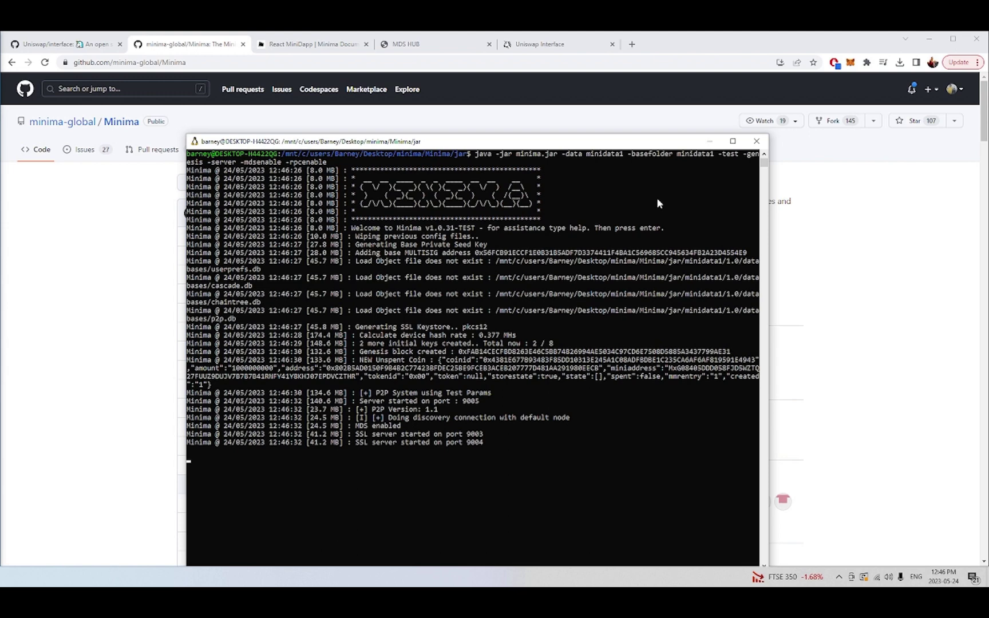
# - Run the mds command on the Minima node and copy the MDS password from its output
pyautogui.write('mds')
pyautogui.press('Return')
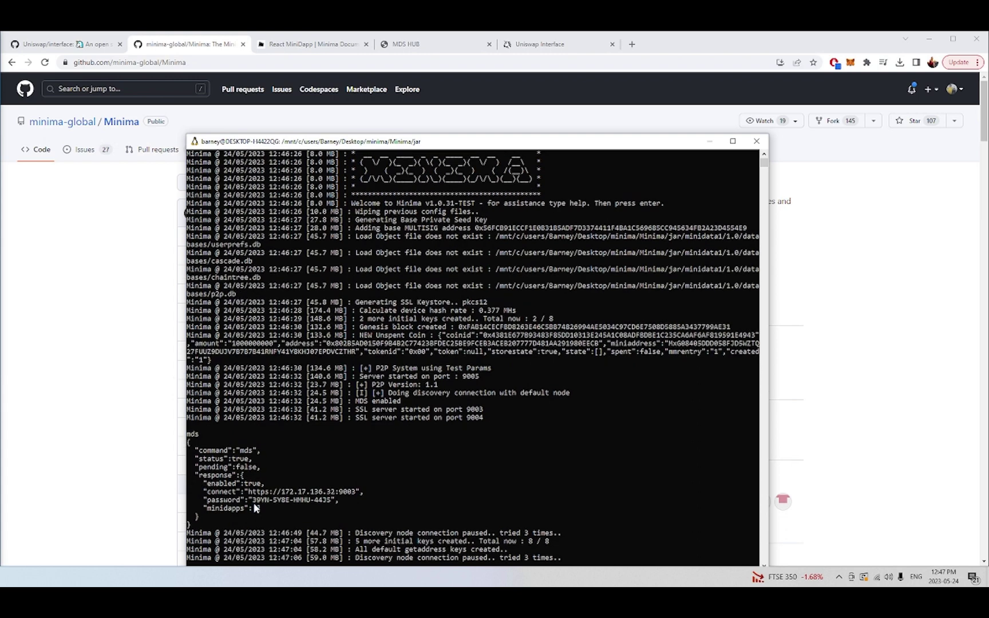
pyautogui.moveTo(253, 501); pyautogui.dragTo(332, 501)
pyautogui.rightClick(332, 501)
pyautogui.click(432, 45)
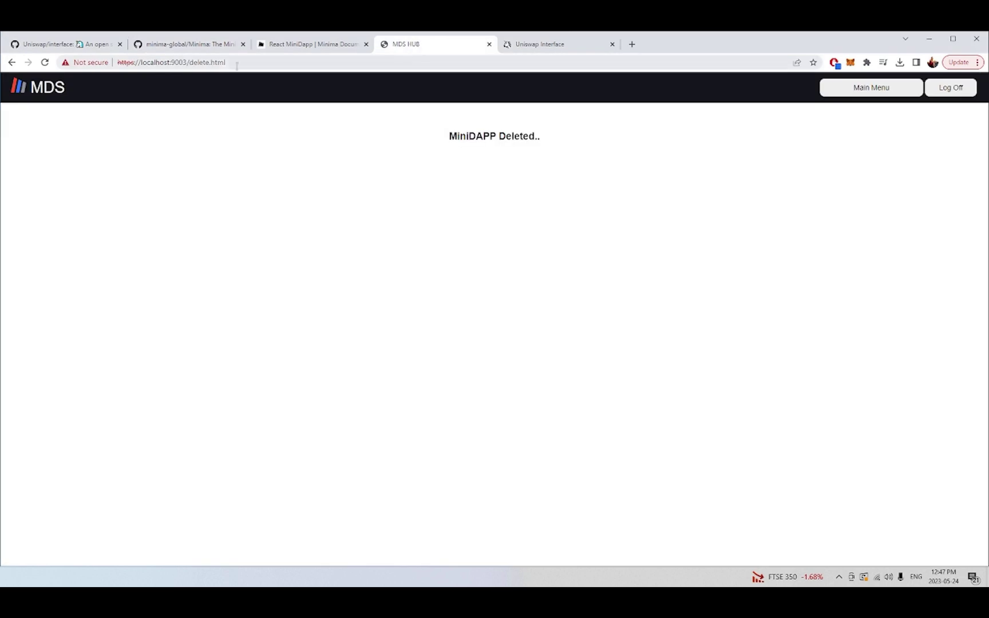
pyautogui.click(895, 95)
pyautogui.moveTo(187, 62); pyautogui.dragTo(394, 81)
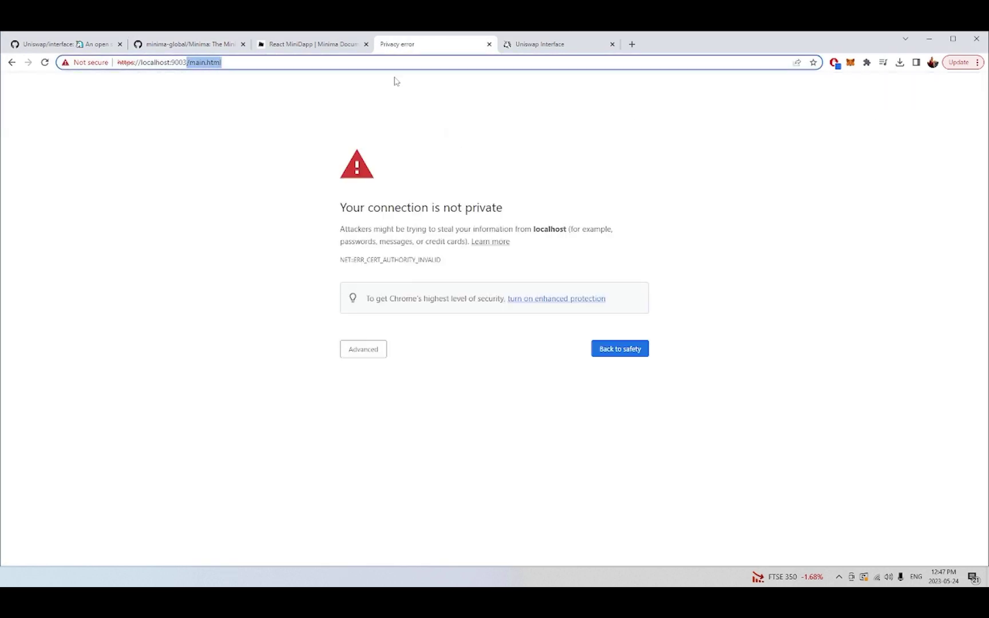
pyautogui.press('BackSpace')
pyautogui.press('Return')
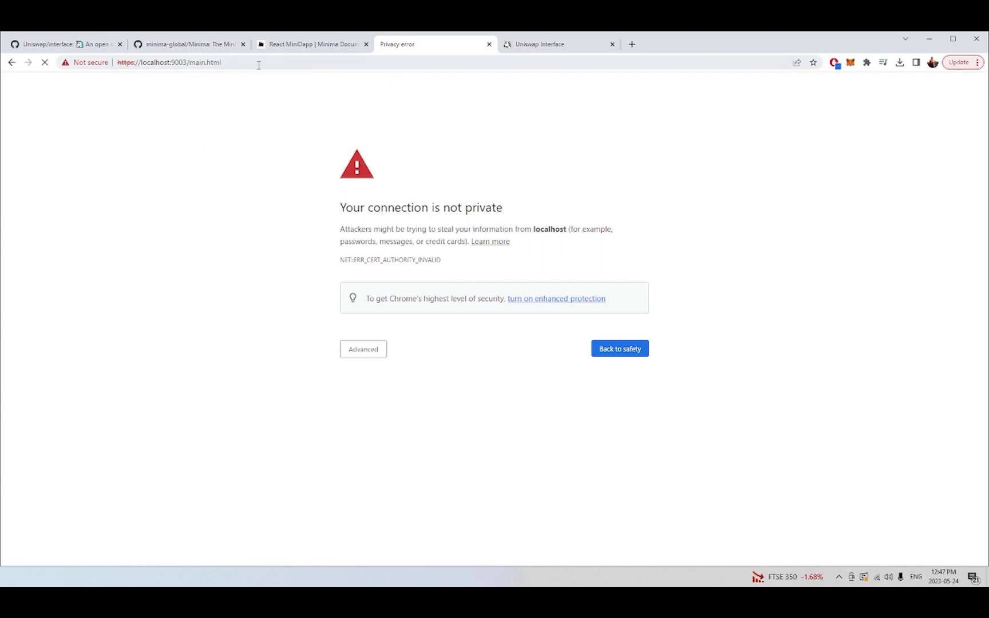
pyautogui.click(365, 357)
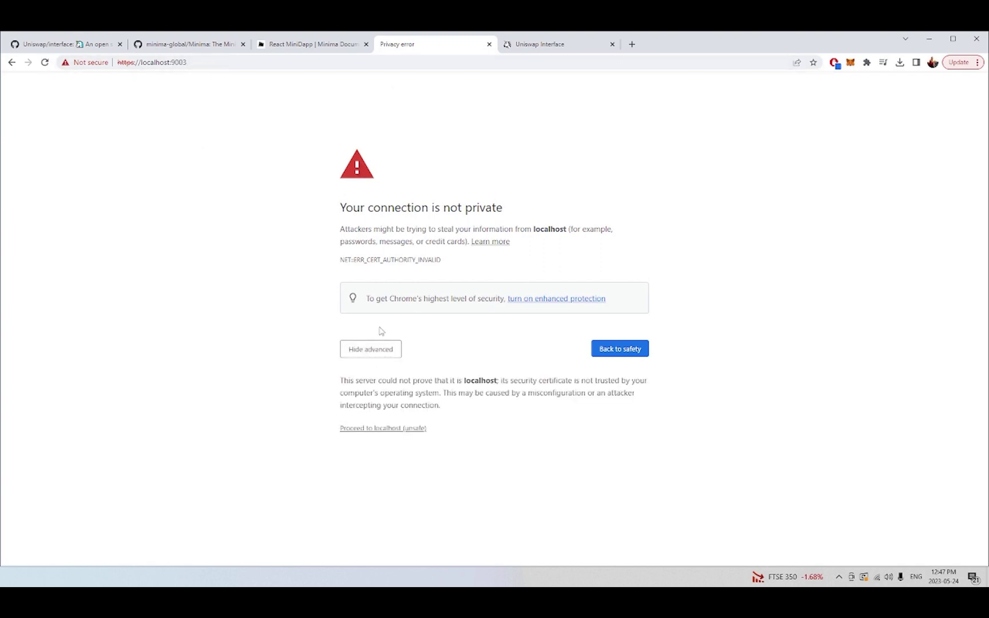
pyautogui.click(382, 429)
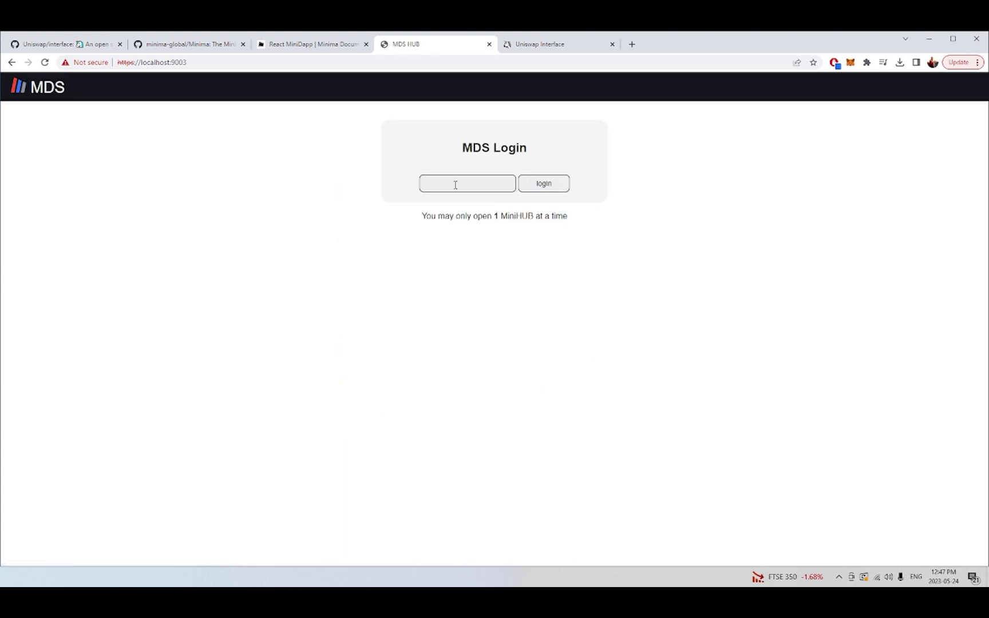
# - Log in to the MDS hub with the copied MDS password and open its main menu
pyautogui.click(544, 183)
pyautogui.hotkey('ctrl', 'v')
pyautogui.click(541, 185)
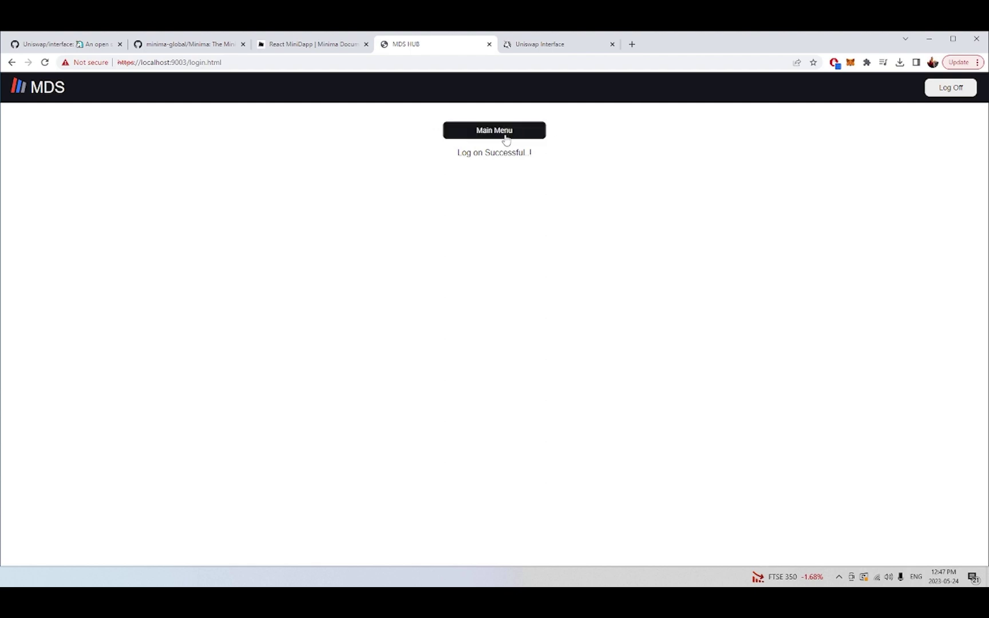
pyautogui.click(505, 136)
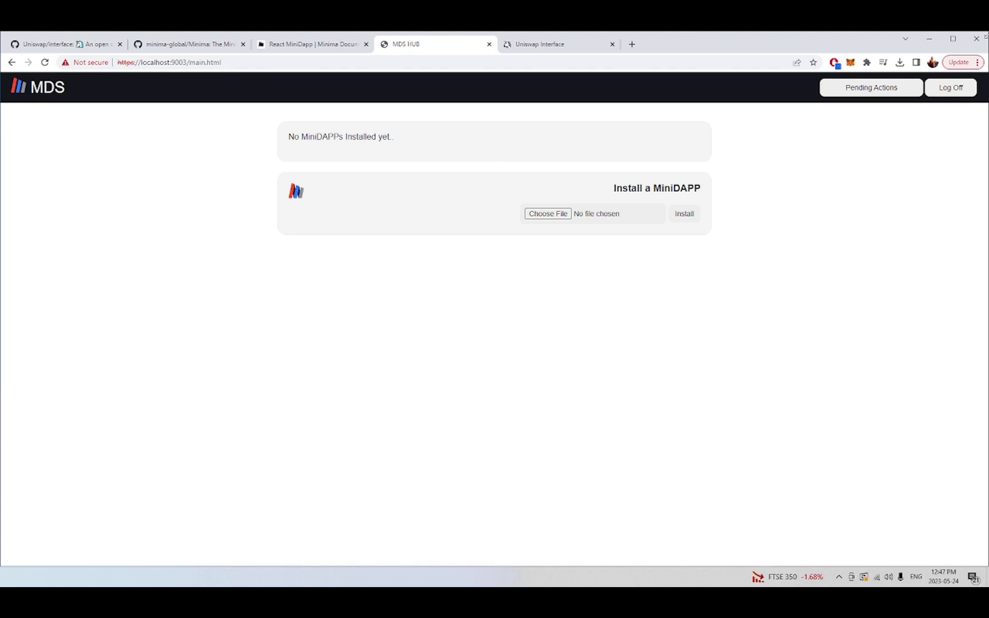
# - Examine the Uniswap/interface repository's files on GitHub and the localhost address of the open Uniswap Interface page, and return to the MDS hub
pyautogui.click(103, 44)
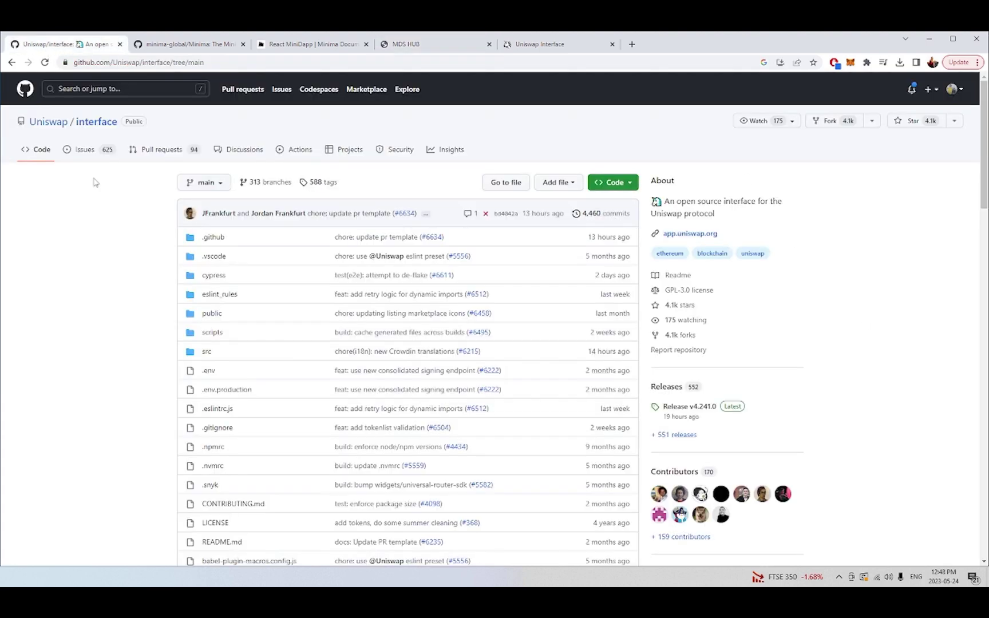
pyautogui.scroll(-3, 114, 332)
pyautogui.scroll(3, 115, 330)
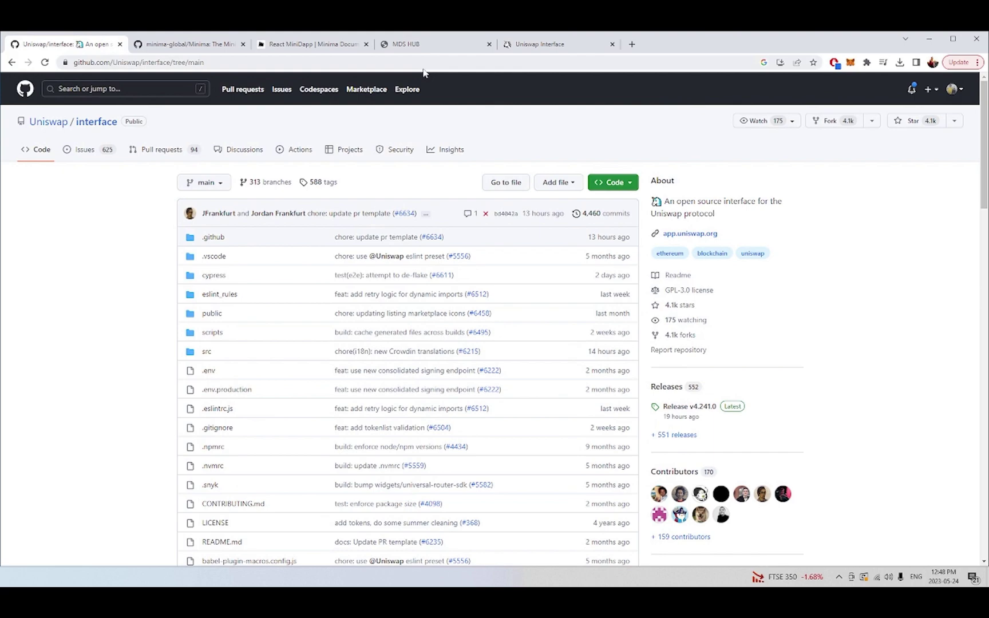
pyautogui.scroll(-8, 221, 295)
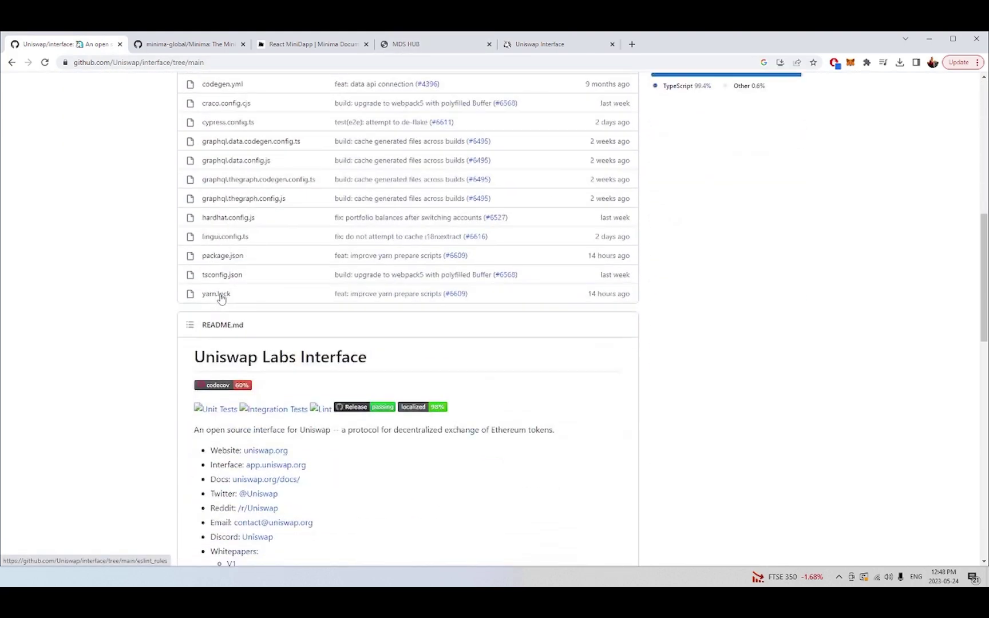
pyautogui.scroll(10, 221, 296)
pyautogui.click(435, 45)
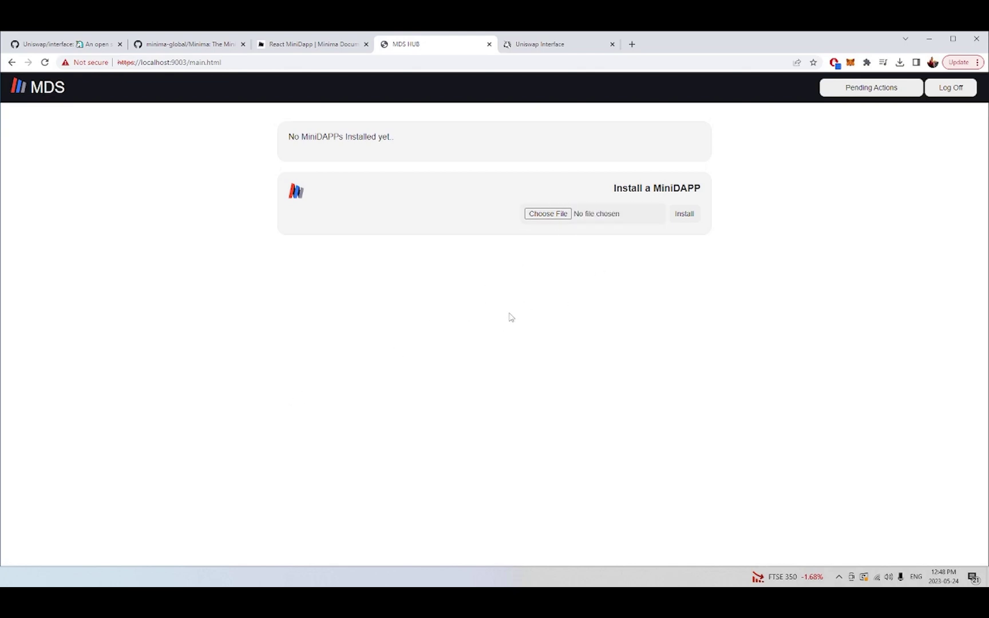
pyautogui.click(577, 46)
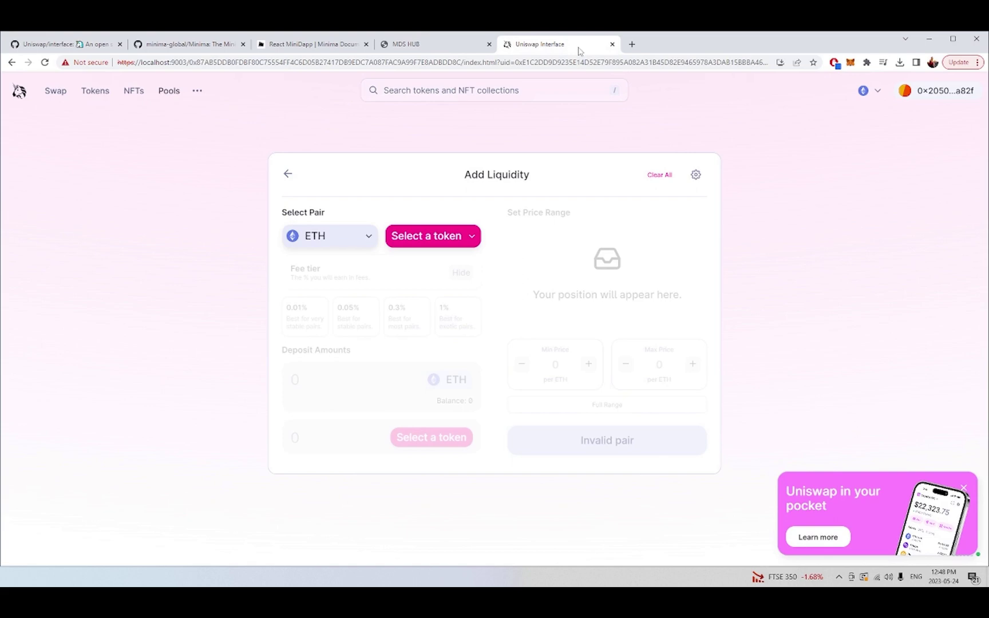
pyautogui.moveTo(143, 63); pyautogui.dragTo(375, 64)
pyautogui.click(207, 254)
pyautogui.click(451, 43)
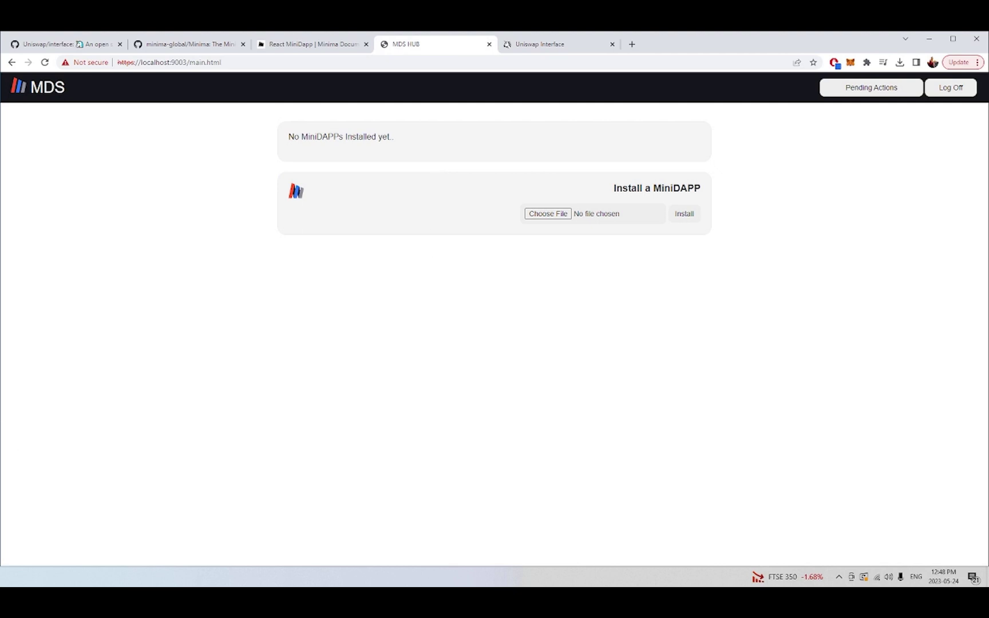
# - Switch to File Explorer and open the dapp configuration file from the build folder in Notepad
pyautogui.hotkey('alt', 'Tab')
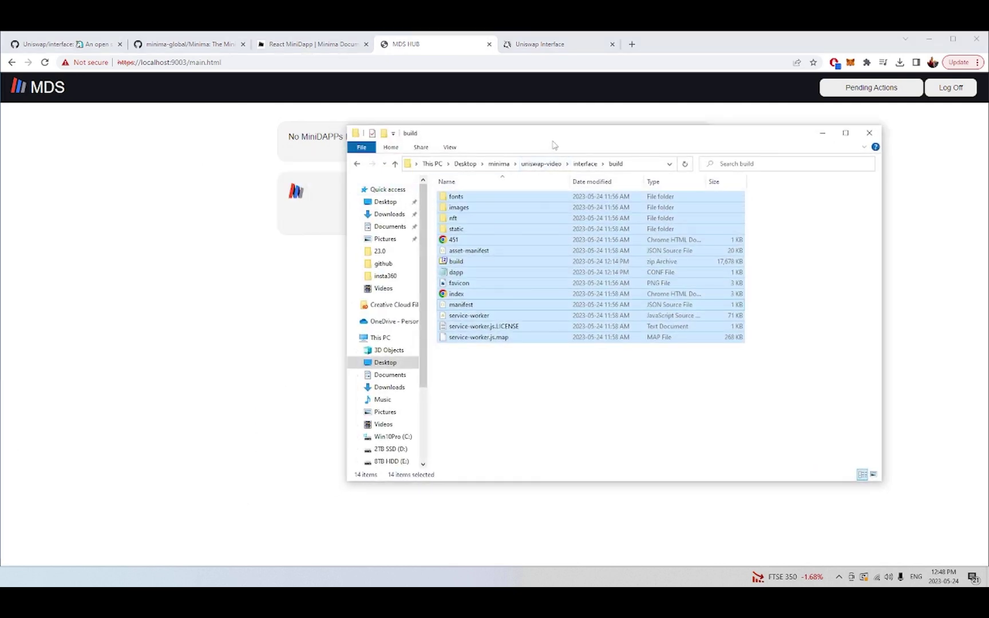
pyautogui.moveTo(554, 143); pyautogui.dragTo(345, 172)
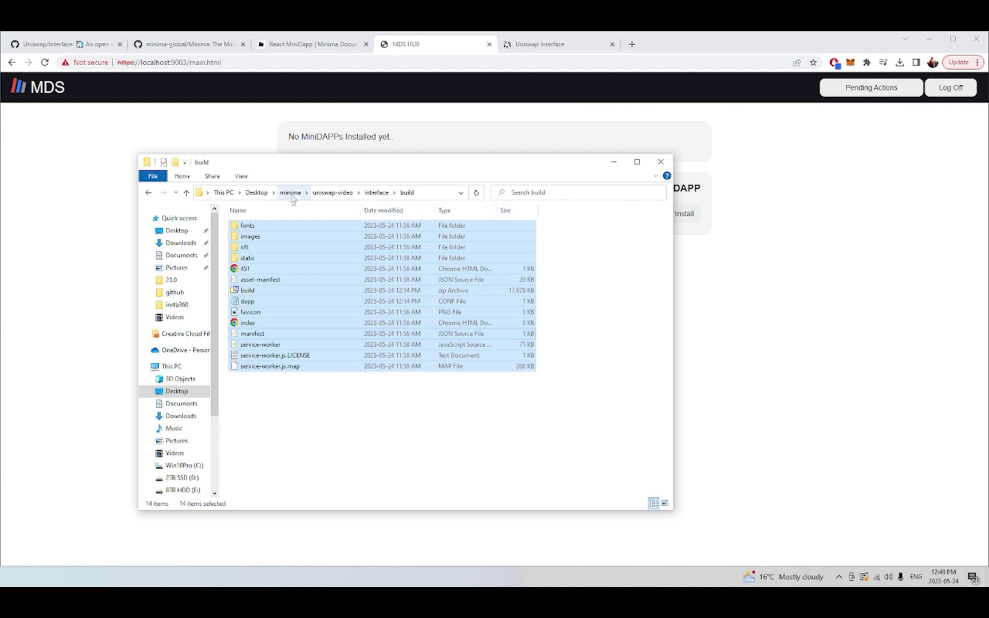
pyautogui.click(306, 449)
pyautogui.click(249, 301)
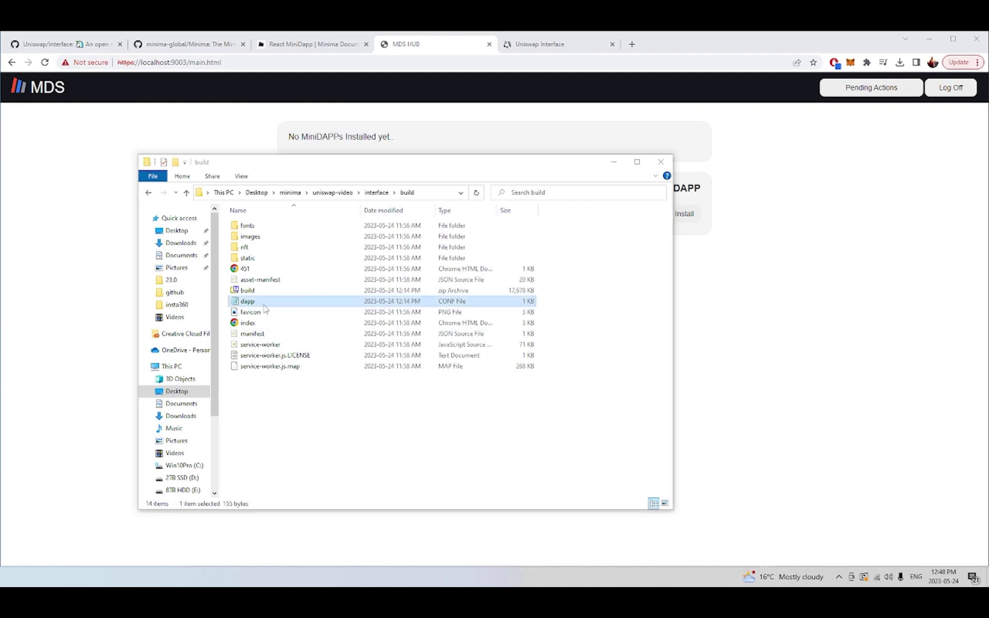
pyautogui.moveTo(0, 181); pyautogui.dragTo(465, 135)
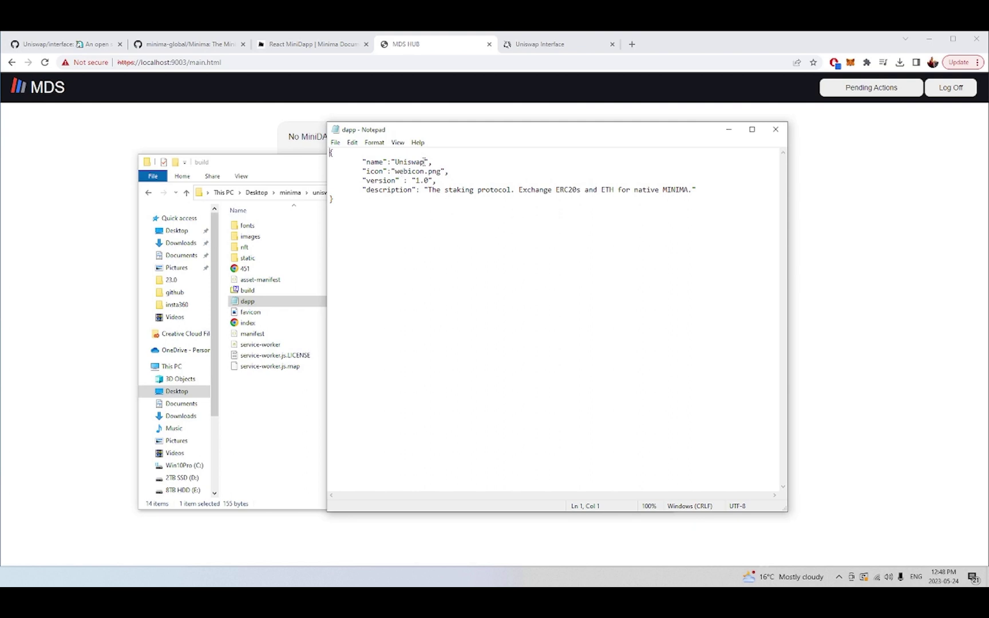
# - Change the name value in the dapp configuration to "Uniswap Frontend"
pyautogui.doubleClick(404, 162)
pyautogui.click(412, 163)
pyautogui.click(426, 162)
pyautogui.write('Frontend')
# - Replace the description with "A frontend for interacting with the Uniswap V3 Protocol.", save the dapp configuration and close Notepad
pyautogui.click(416, 181)
pyautogui.moveTo(416, 181); pyautogui.dragTo(690, 190)
pyautogui.write('A frontend for interacti')
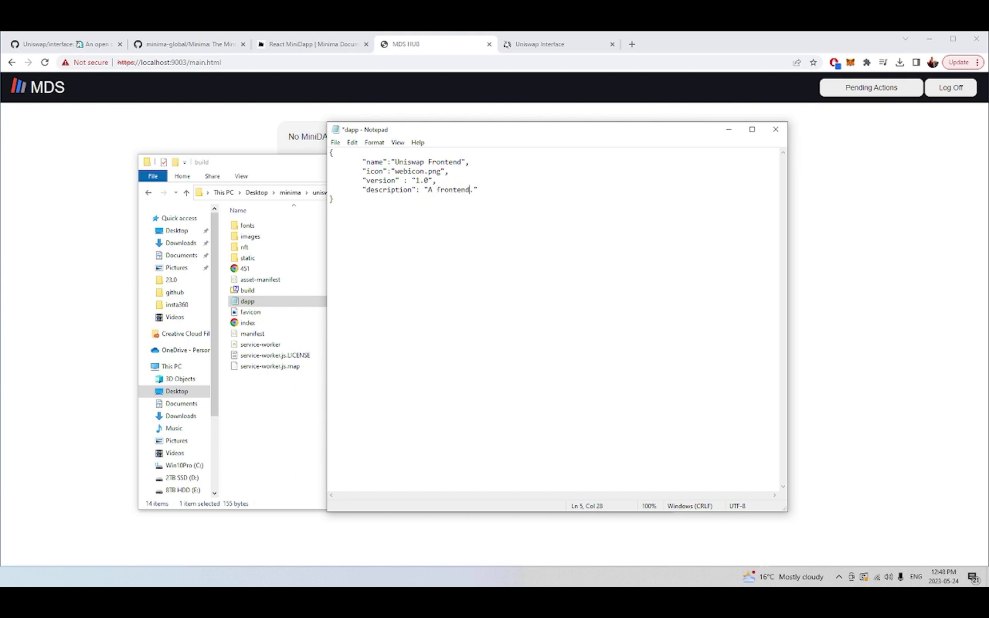
pyautogui.write('ng with the Uniswap')
pyautogui.write(' V3 Pro')
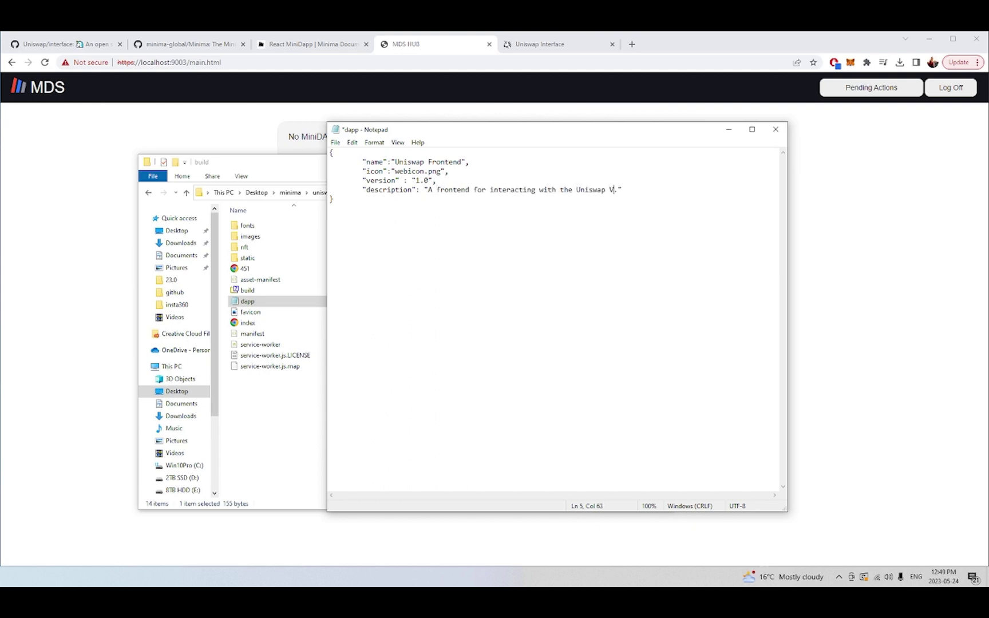
pyautogui.write('tocol')
pyautogui.hotkey('ctrl', 's')
pyautogui.click(776, 129)
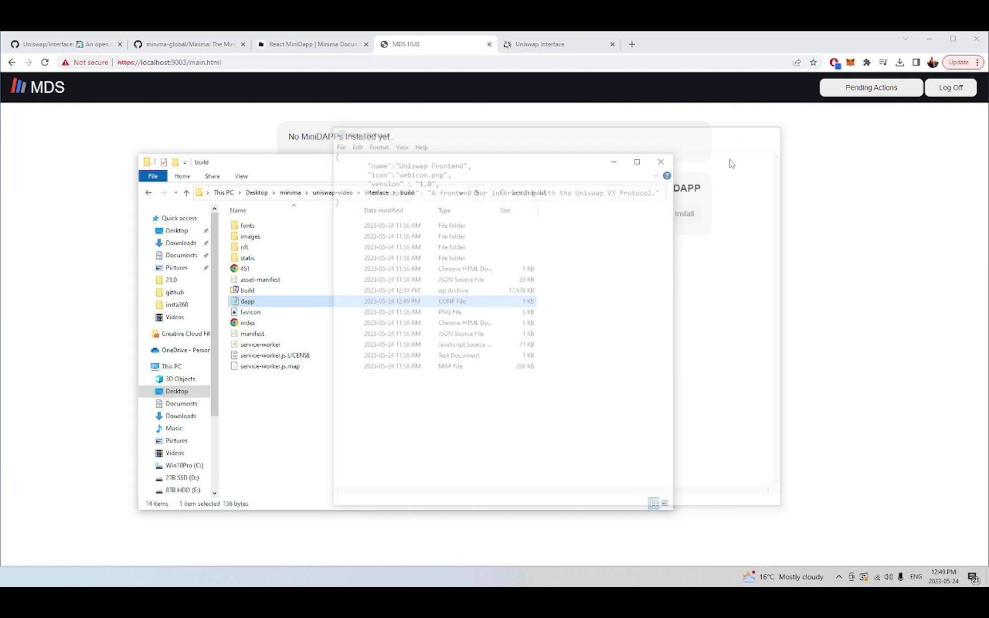
# - Delete the old build.zip and compress all remaining files in the build folder into a new build.zip with 7-Zip
pyautogui.click(252, 291)
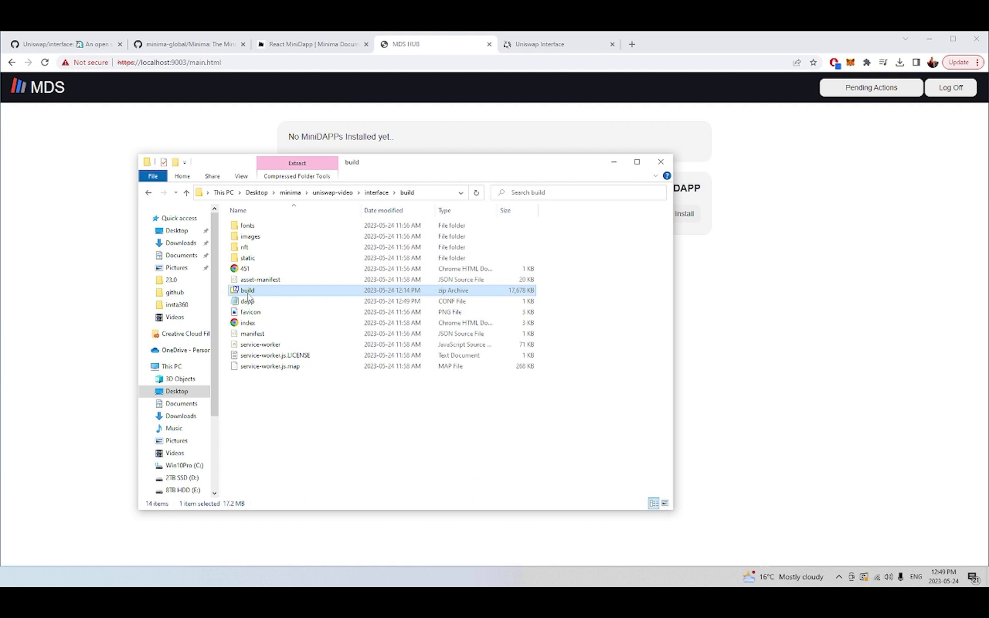
pyautogui.press('Delete')
pyautogui.moveTo(282, 387); pyautogui.dragTo(255, 225)
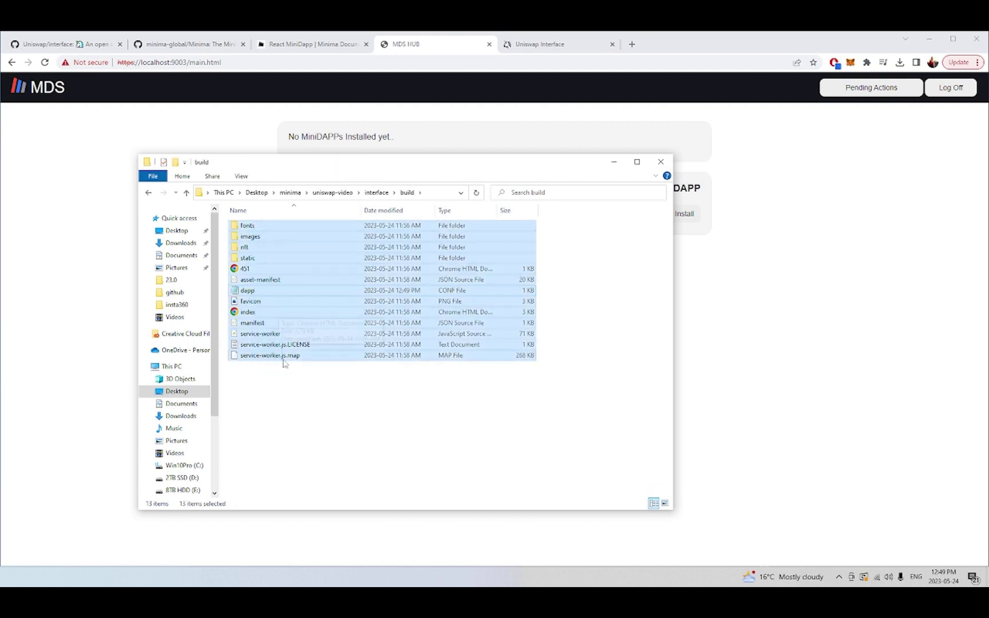
pyautogui.rightClick(299, 279)
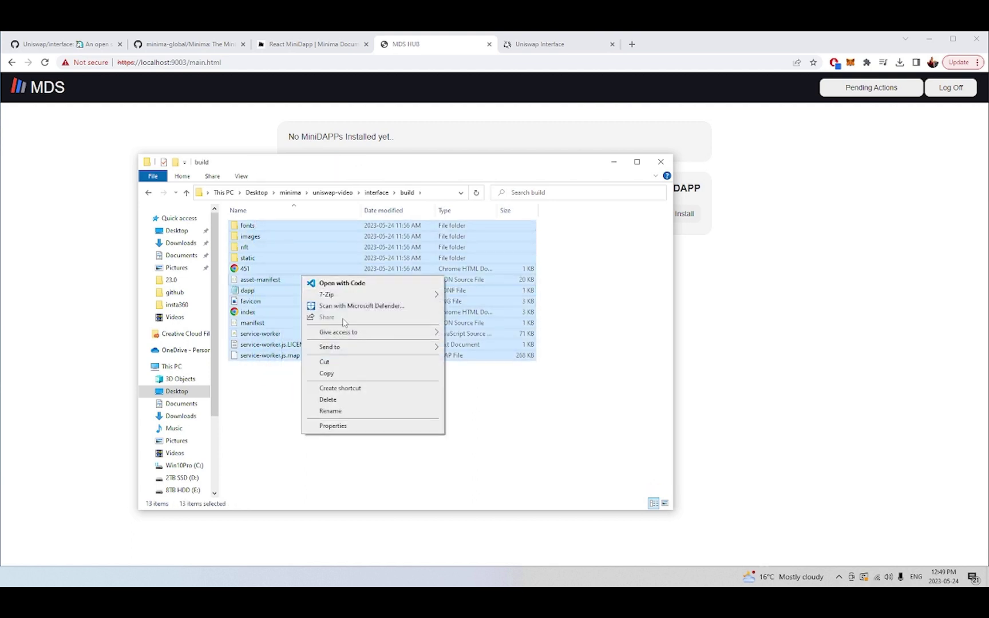
pyautogui.moveTo(440, 301)
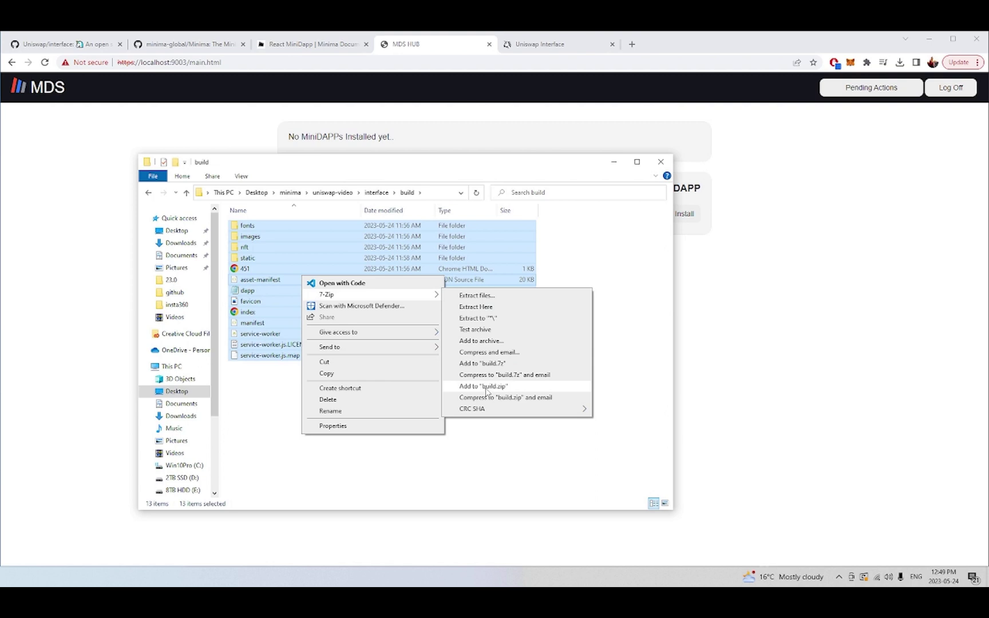
pyautogui.click(484, 386)
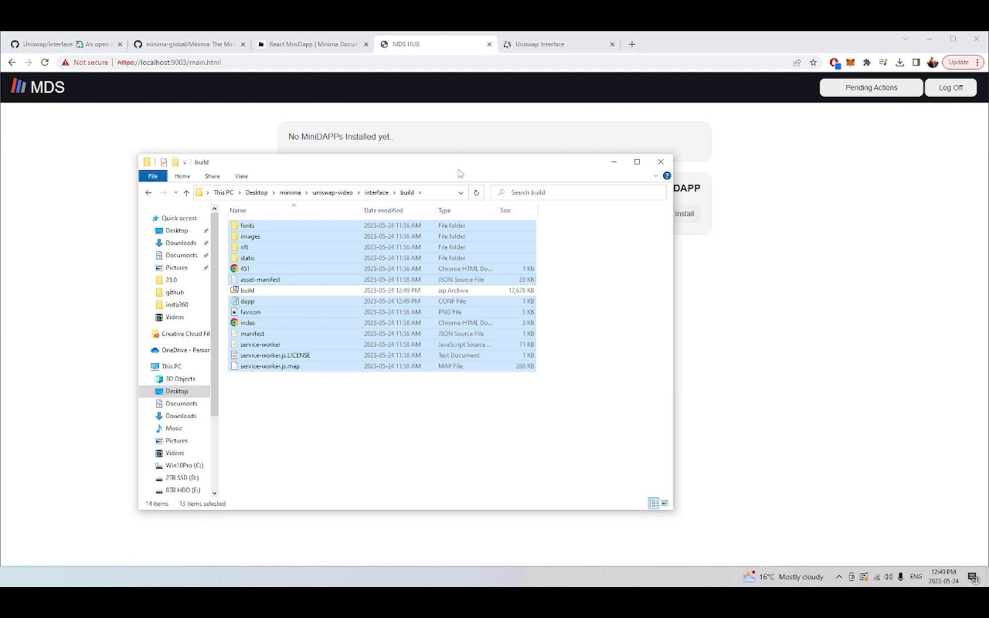
# - Return to the MDS hub in Chrome and install build.zip from the build folder as a MiniDAPP
pyautogui.click(349, 439)
pyautogui.click(248, 290)
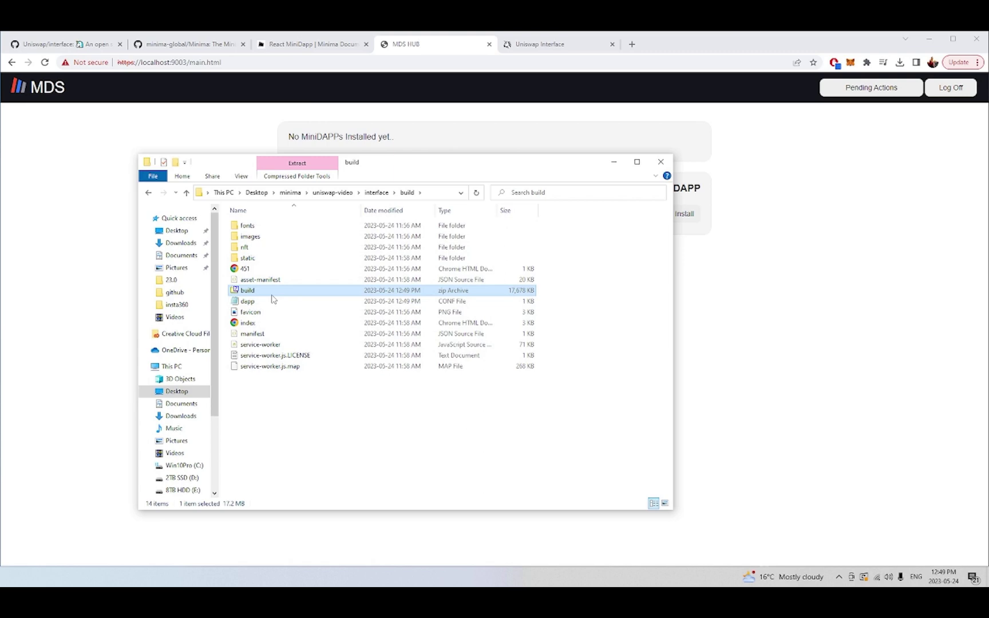
pyautogui.click(712, 251)
pyautogui.click(540, 217)
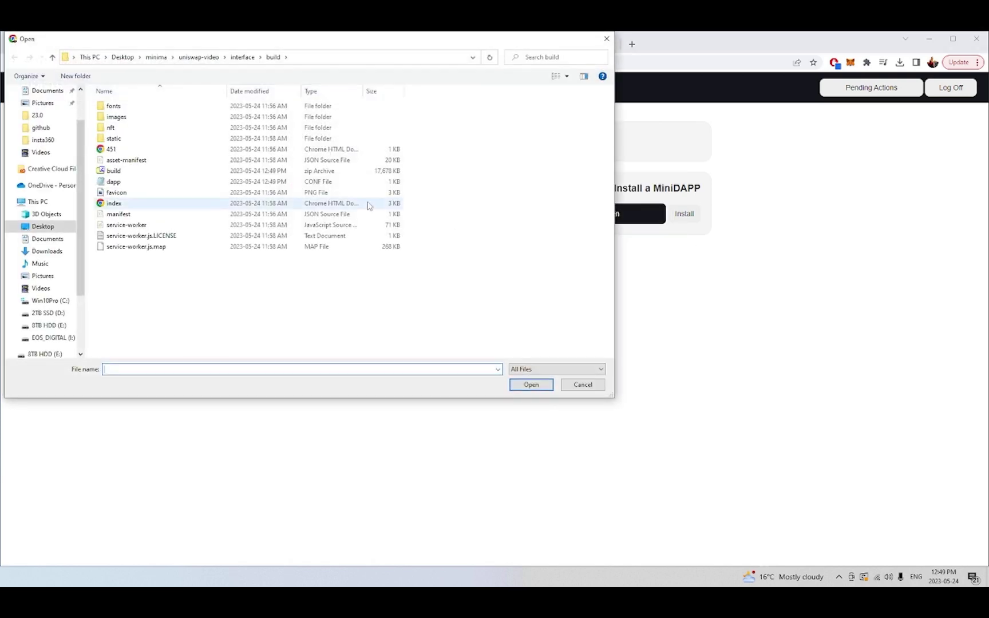
pyautogui.doubleClick(129, 171)
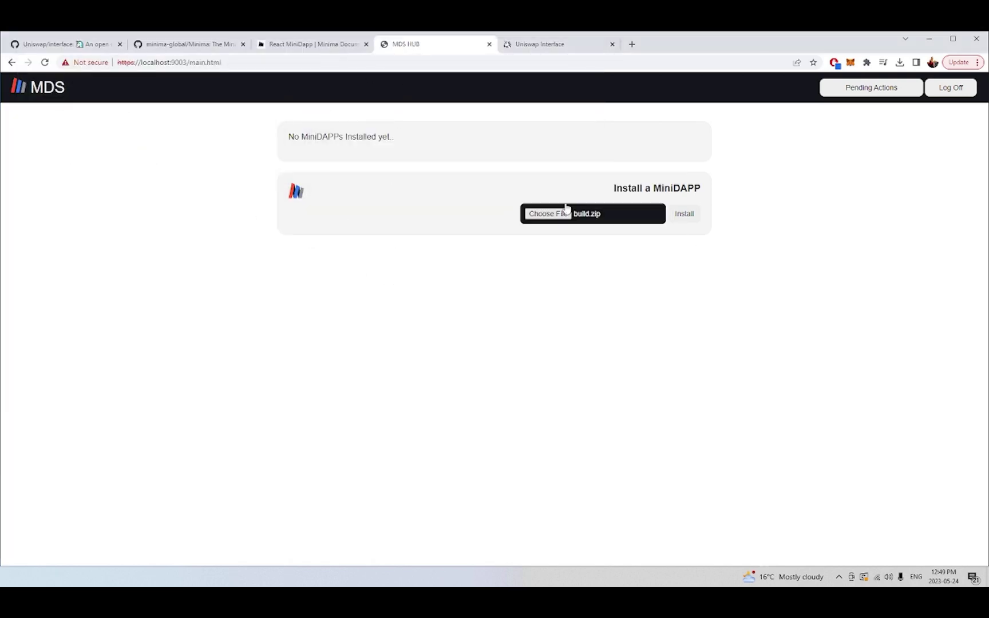
pyautogui.click(683, 214)
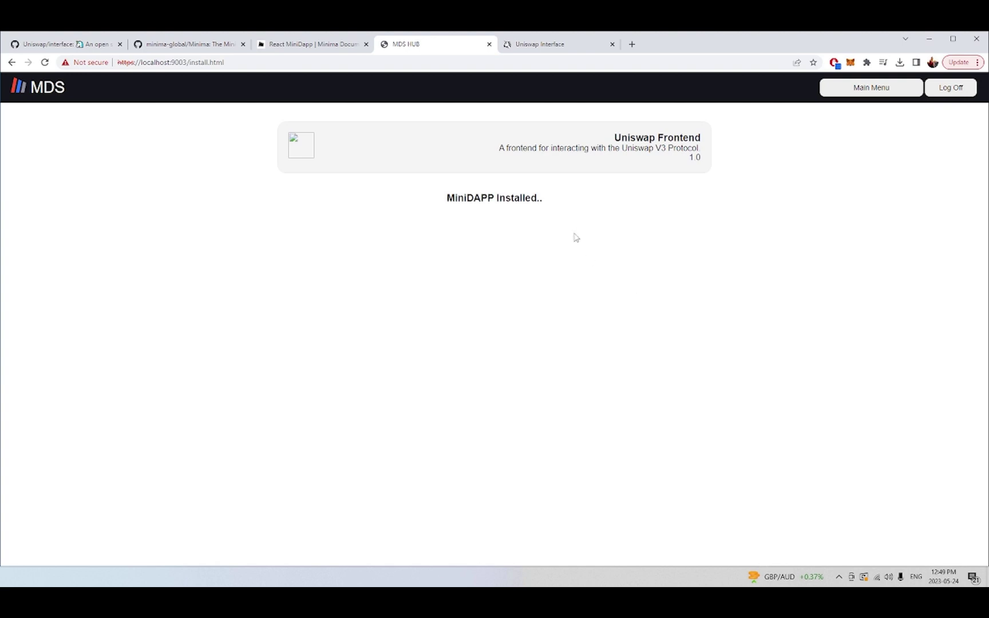
# - Launch the Uniswap Frontend MiniDAPP from the hub's main menu and select USDC as the token to receive for ETH
pyautogui.click(837, 93)
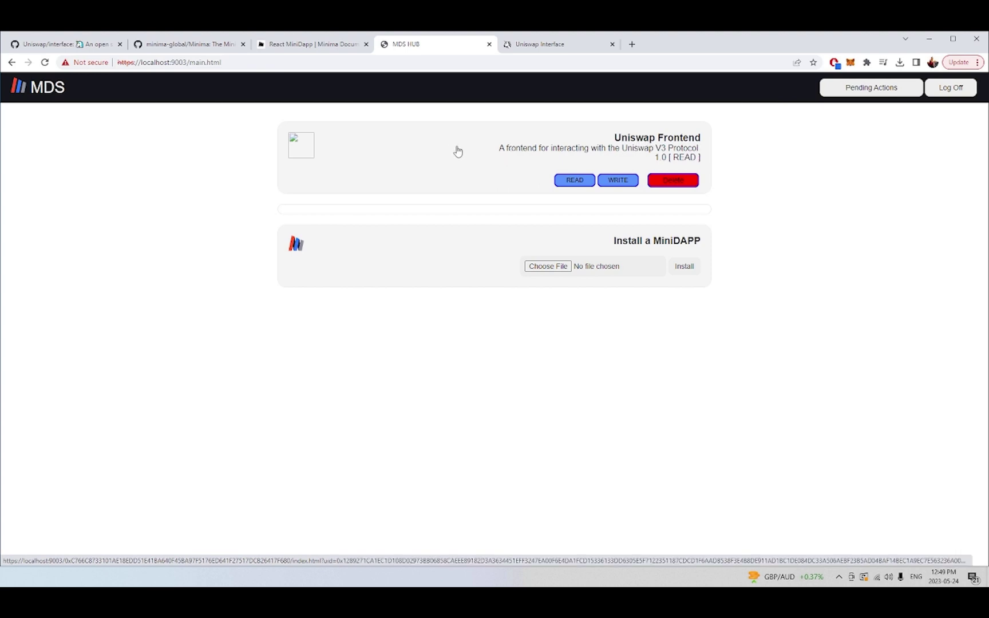
pyautogui.click(465, 165)
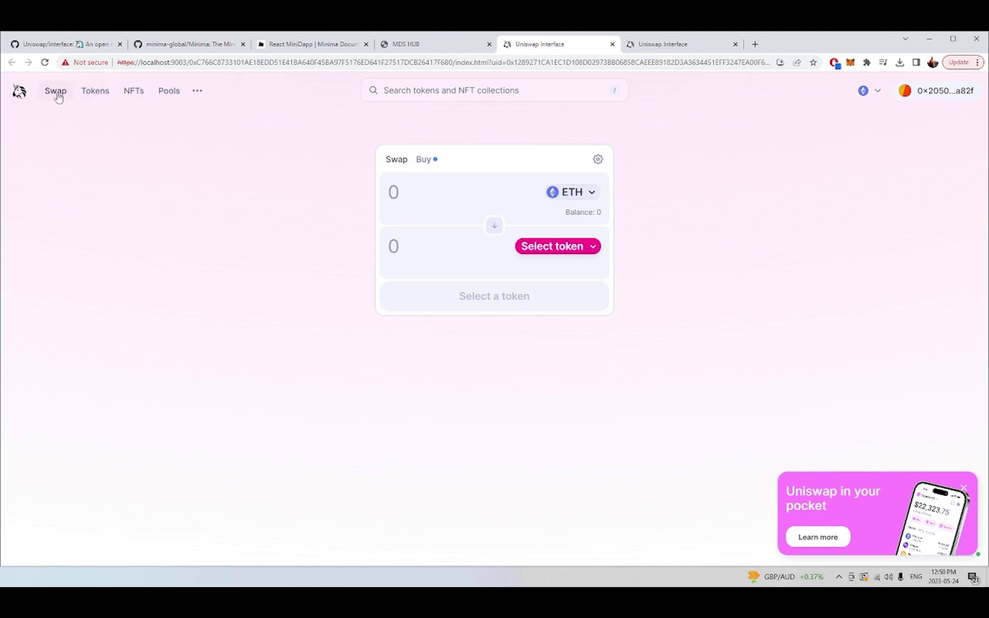
pyautogui.click(535, 248)
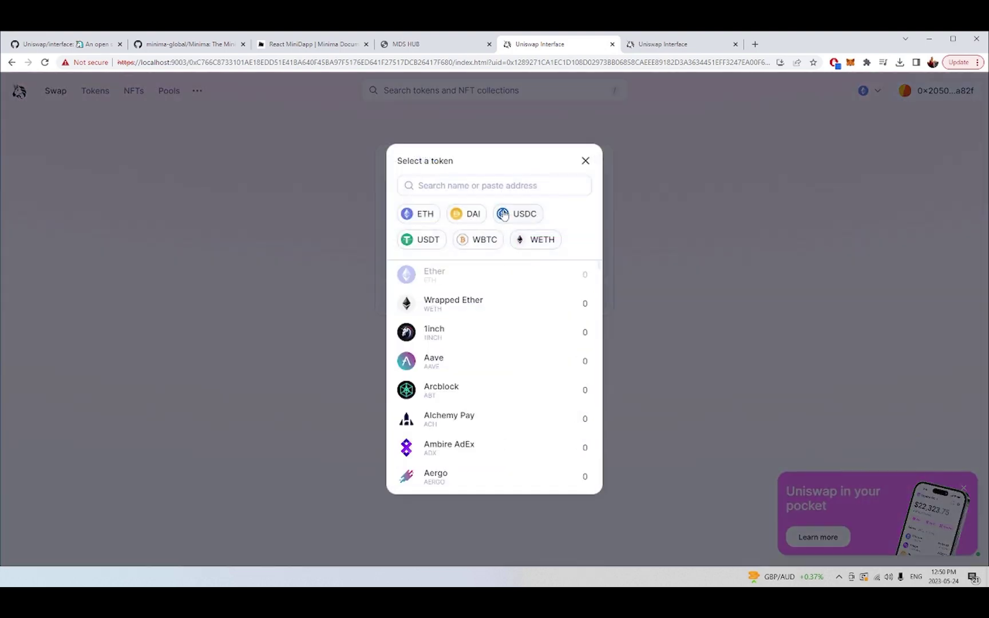
pyautogui.click(504, 213)
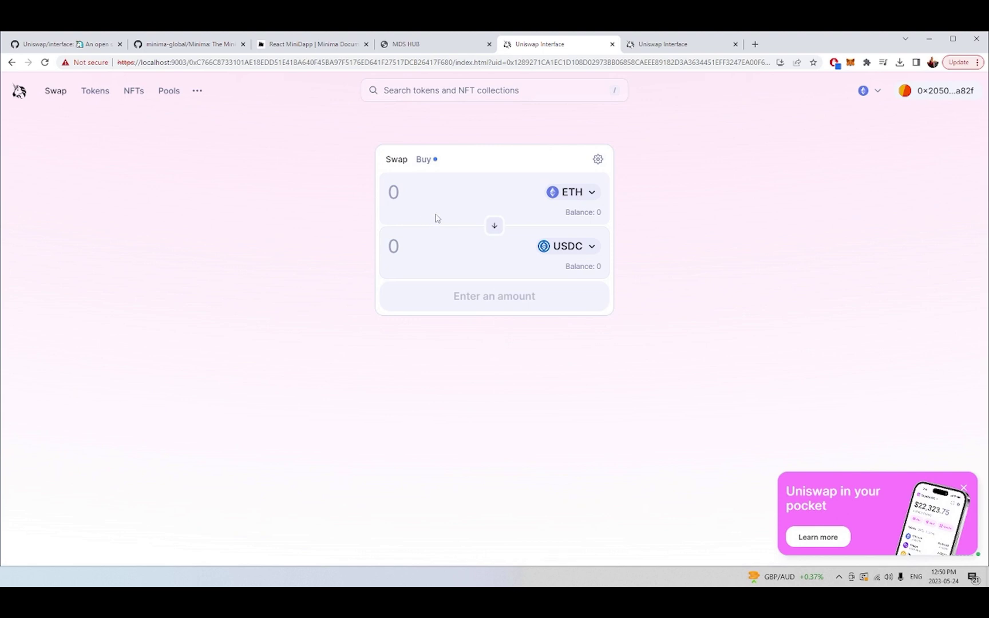